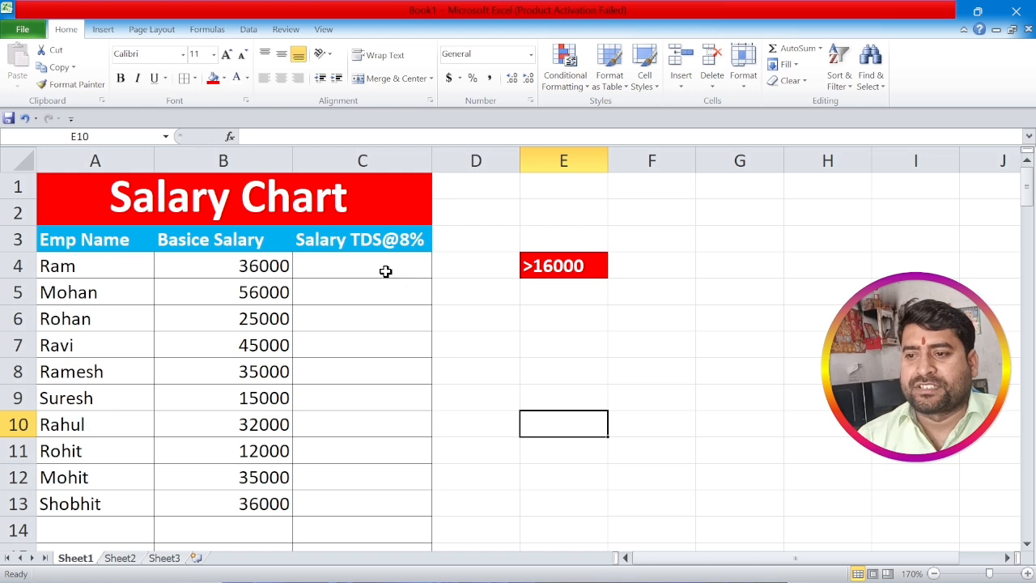
Step: Begin an IF formula in C4 that tests whether the basic salary is at least 16000 (B4>=16000)
{"action": "left_click", "coordinate": [385, 269]}
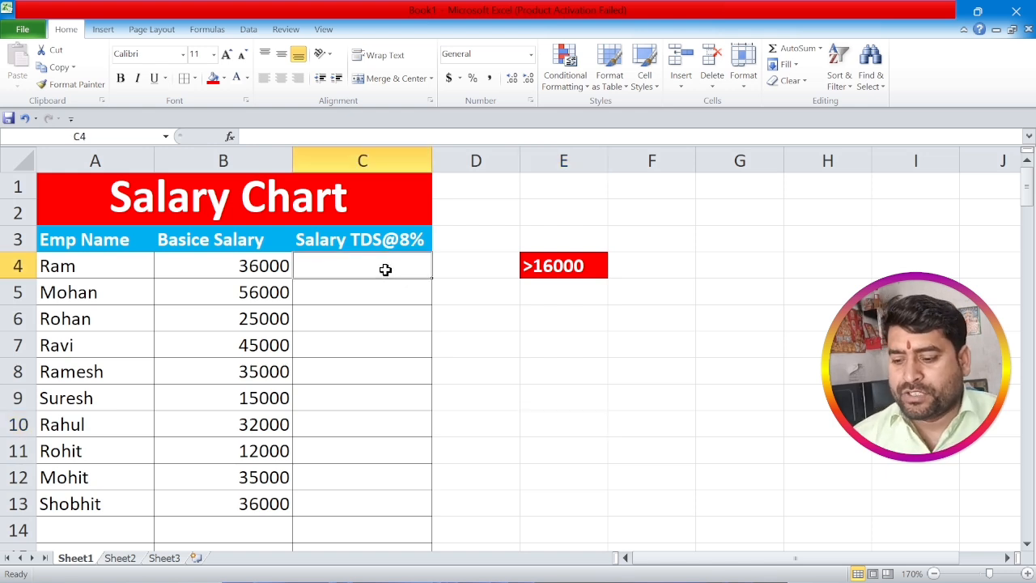
{"action": "type", "text": "=if"}
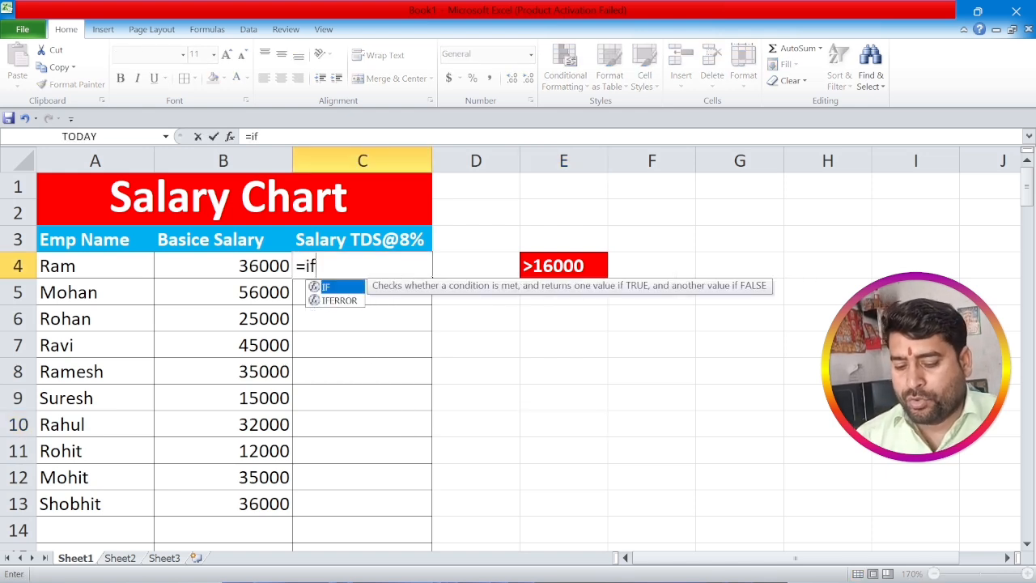
{"action": "type", "text": "("}
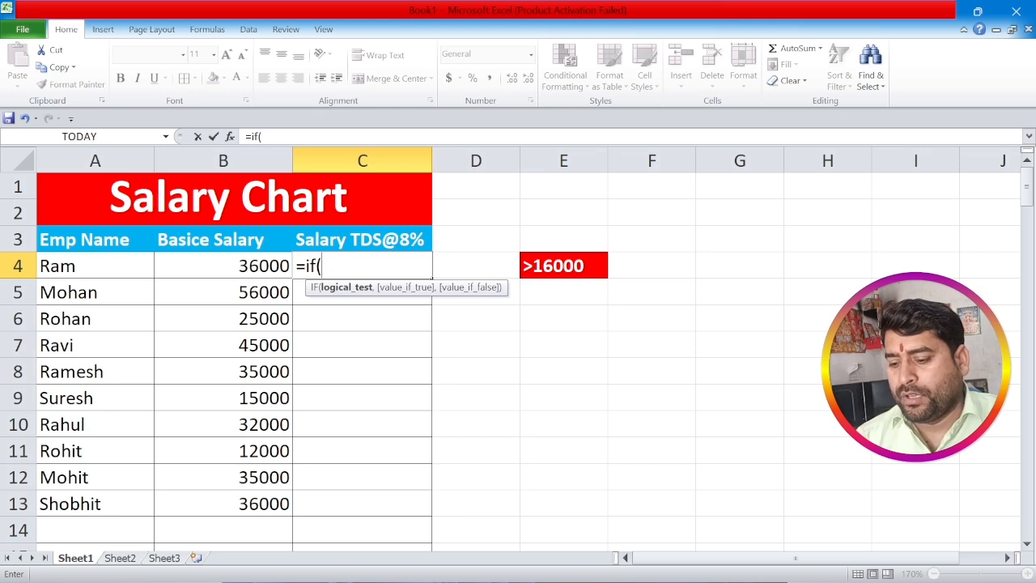
{"action": "left_click", "coordinate": [238, 272]}
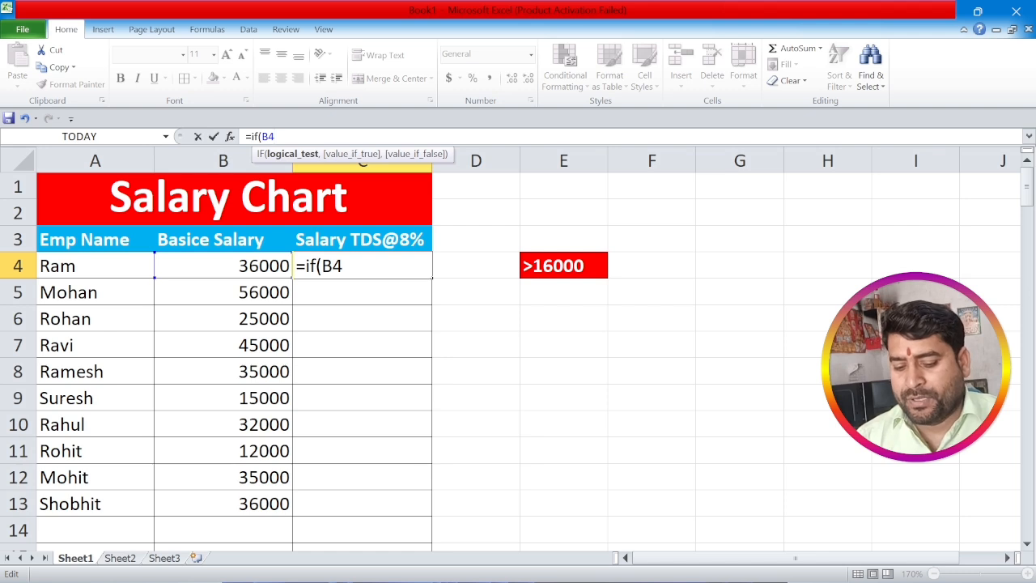
{"action": "type", "text": ">=16000"}
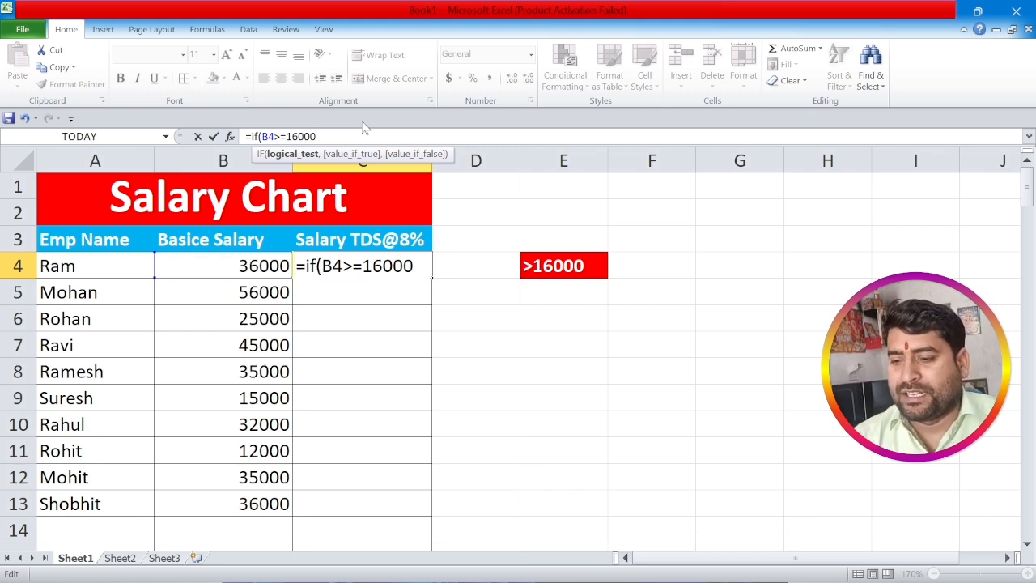
{"action": "type", "text": ","}
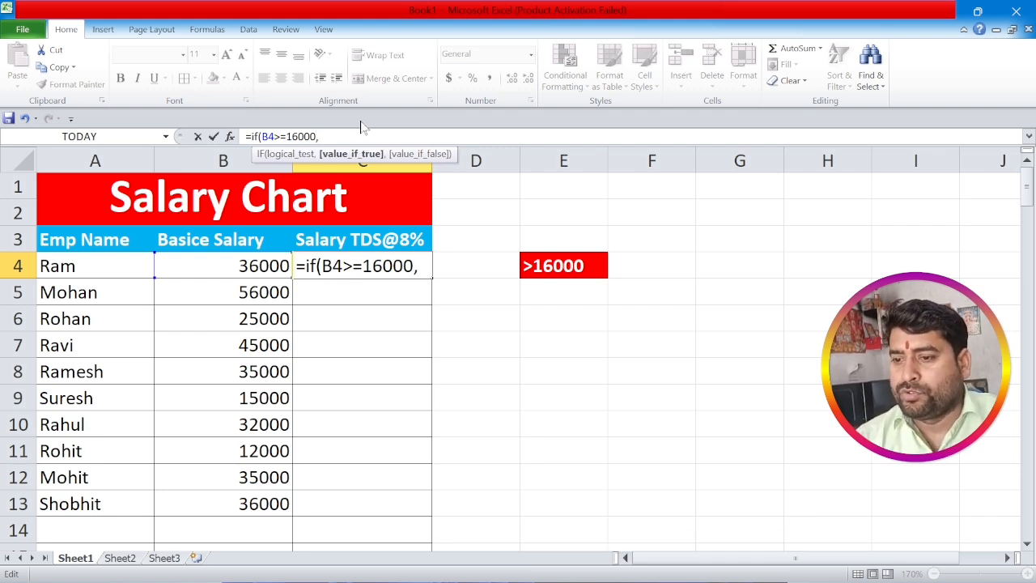
Step: Complete the C4 formula with B4-B4*8% as the true value and B4 as the false value
{"action": "left_click", "coordinate": [244, 262]}
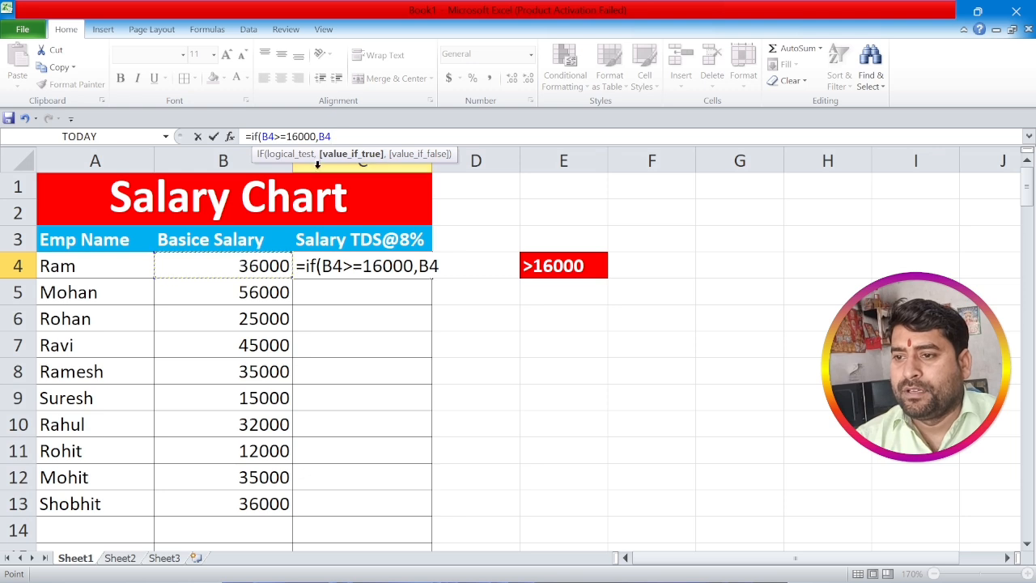
{"action": "left_click", "coordinate": [332, 137]}
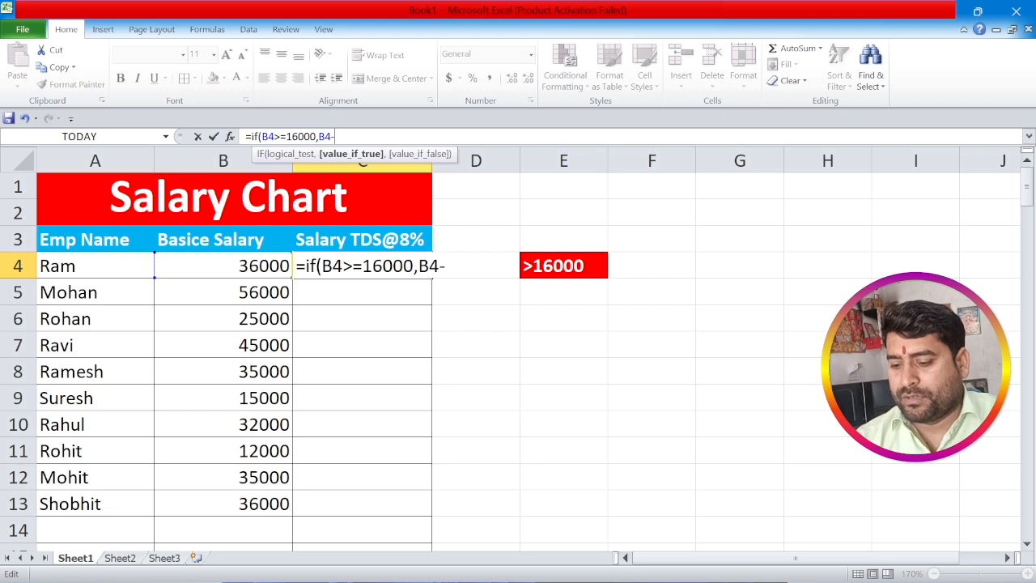
{"action": "type", "text": "-"}
{"action": "left_click", "coordinate": [203, 266]}
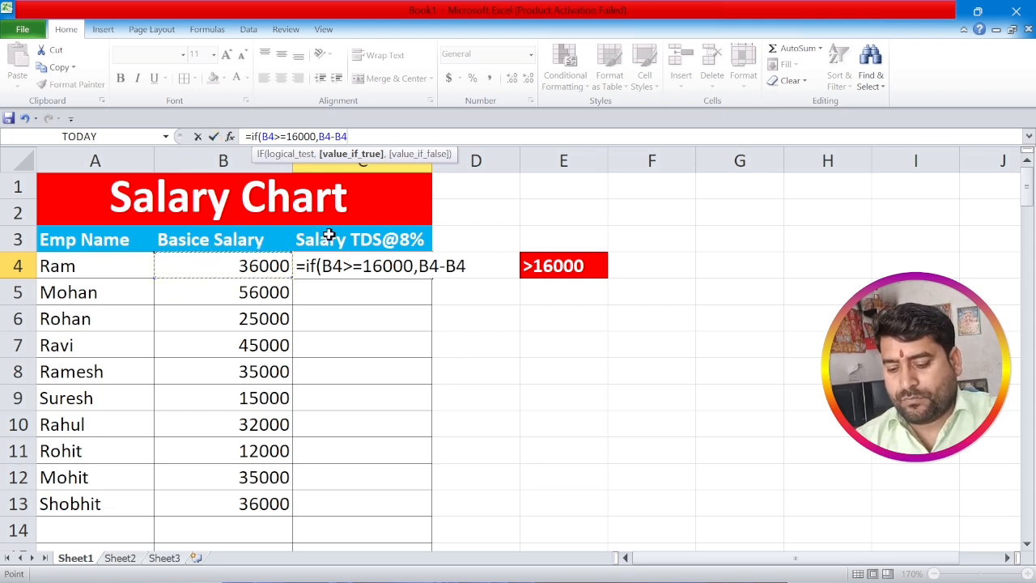
{"action": "type", "text": "*"}
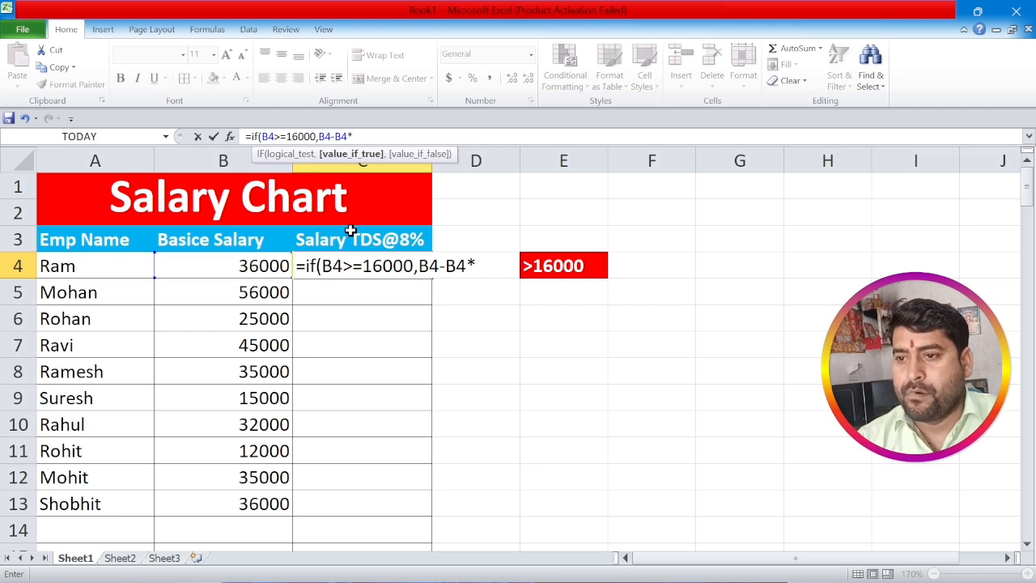
{"action": "type", "text": "8"}
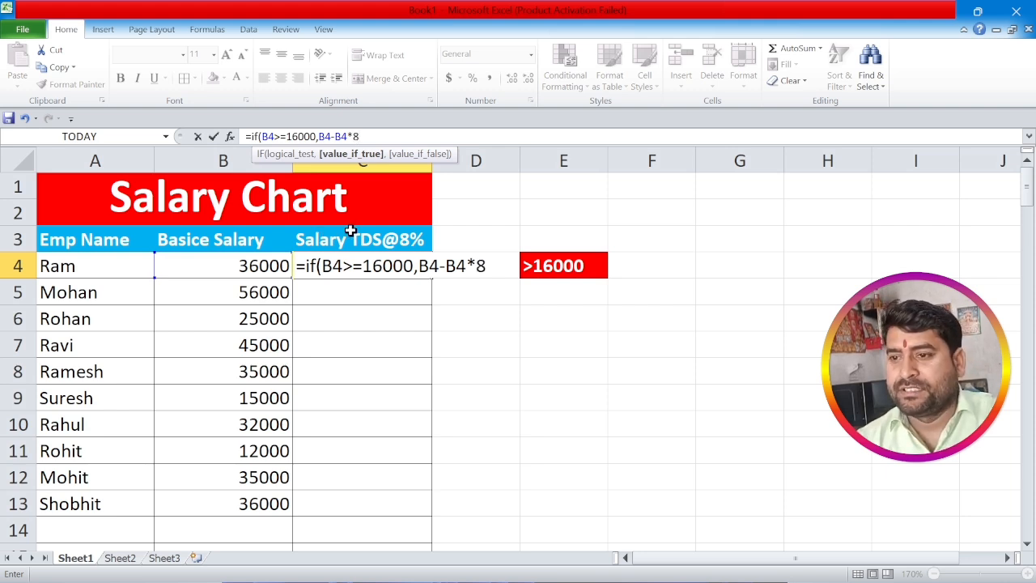
{"action": "type", "text": "%"}
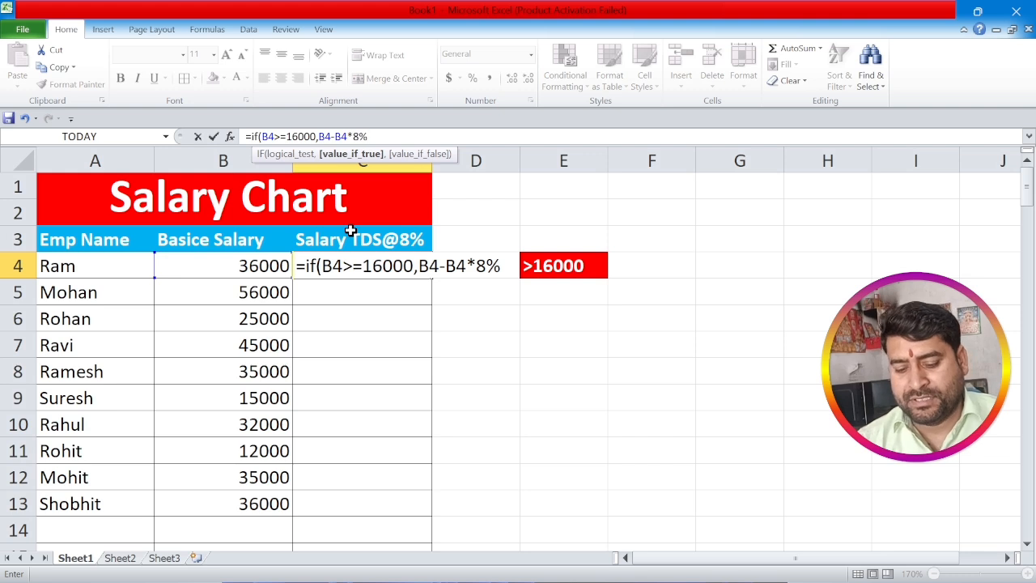
{"action": "type", "text": ","}
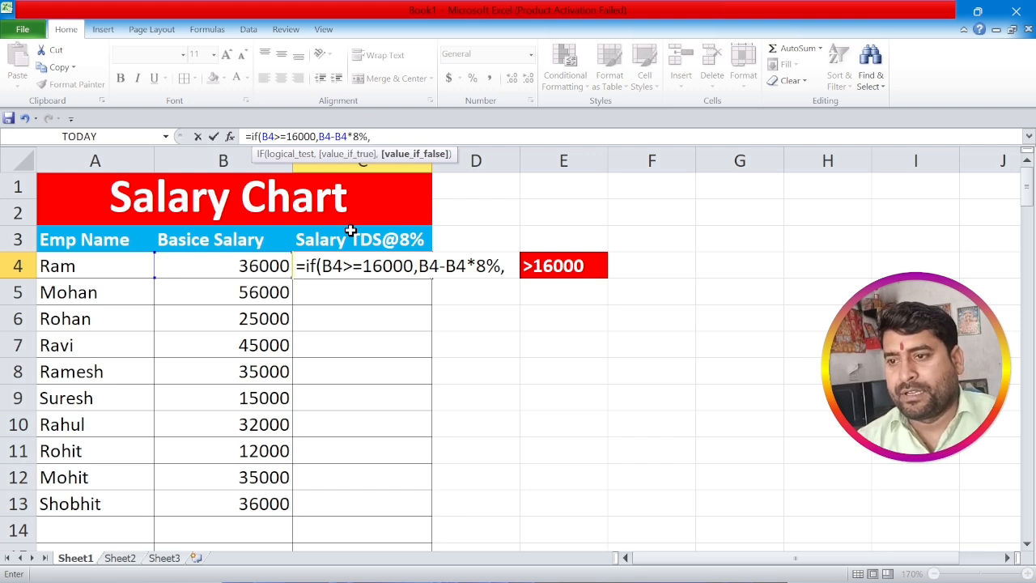
{"action": "left_click", "coordinate": [257, 273]}
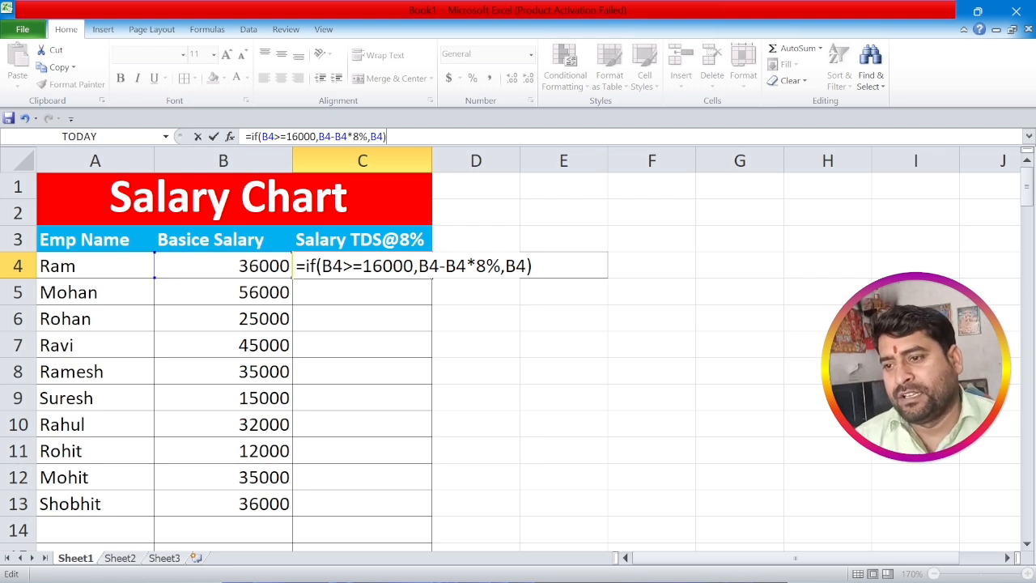
{"action": "key", "text": "Return"}
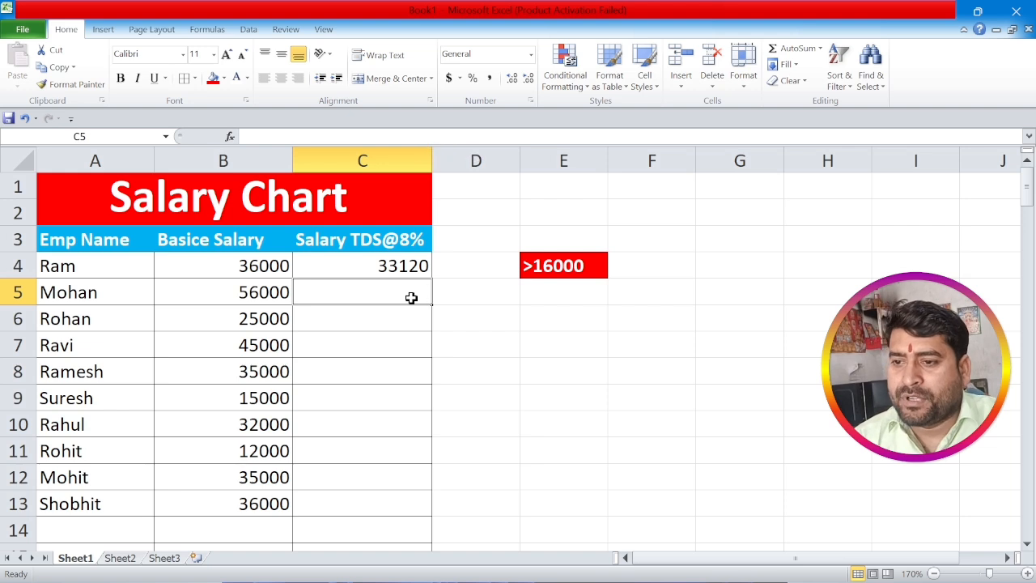
Step: Fill the C4 formula down the Salary TDS@8% column through C13
{"action": "left_click", "coordinate": [413, 265]}
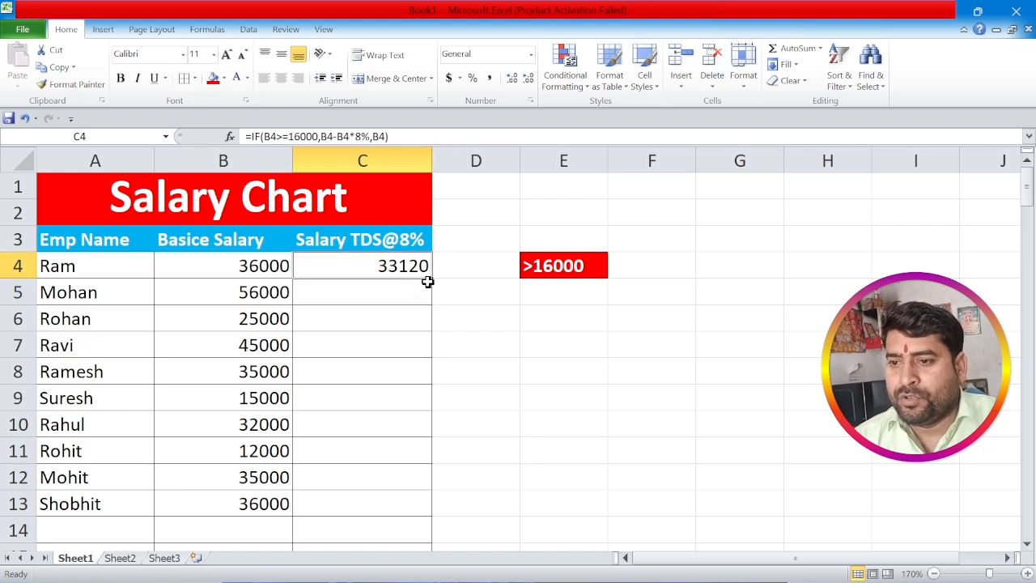
{"action": "left_click_drag", "start_coordinate": [431, 278], "coordinate": [417, 504]}
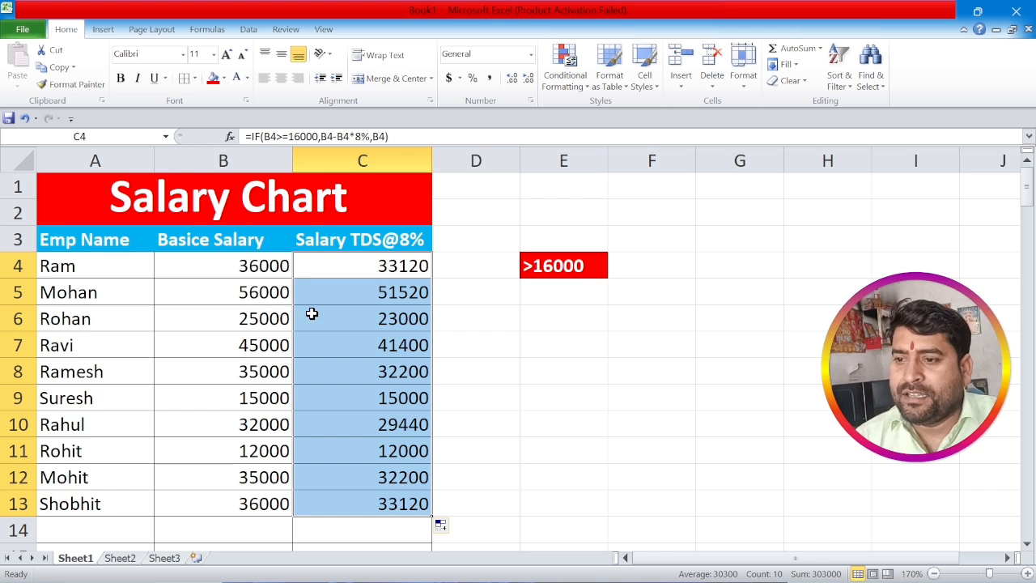
{"action": "left_click", "coordinate": [484, 333]}
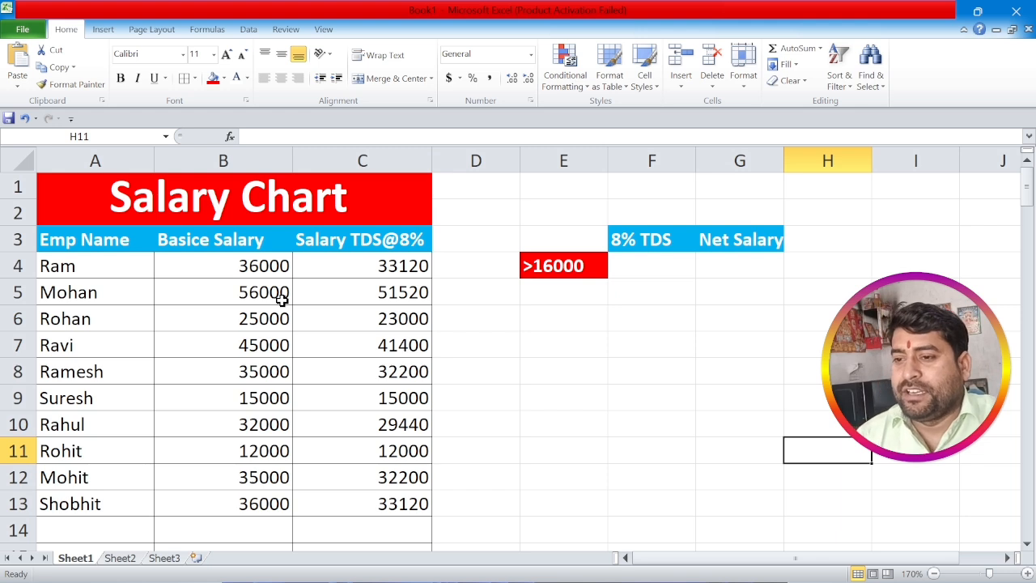
Step: Begin an IF formula in F4 under 8% TDS with the logical test B4>=16000
{"action": "left_click", "coordinate": [651, 268]}
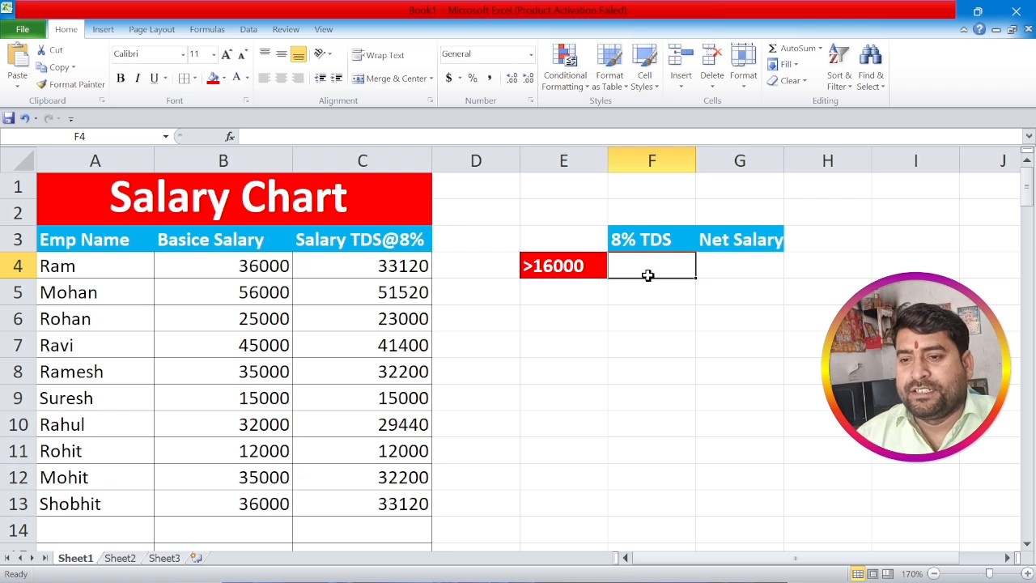
{"action": "type", "text": "="}
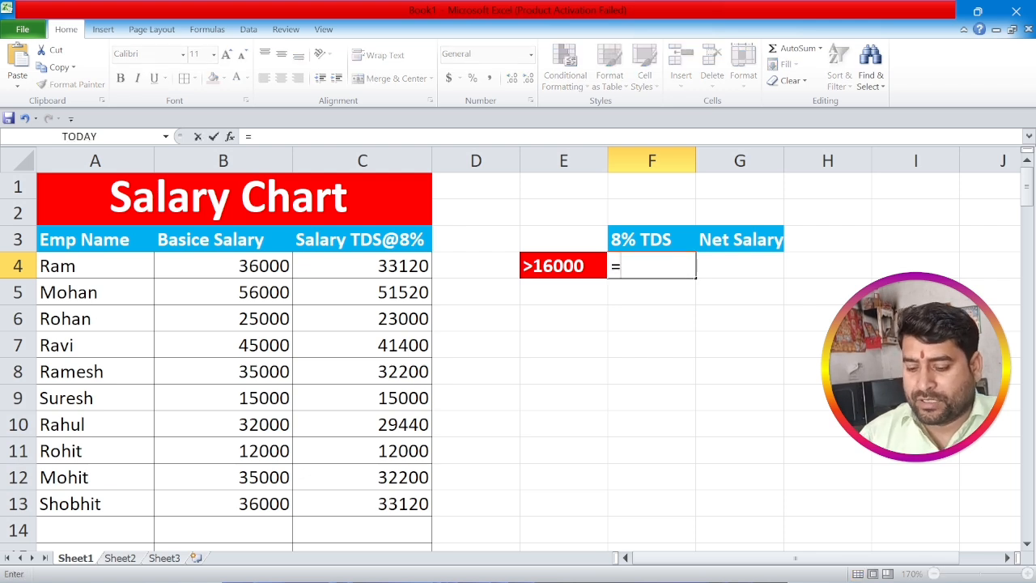
{"action": "type", "text": "if("}
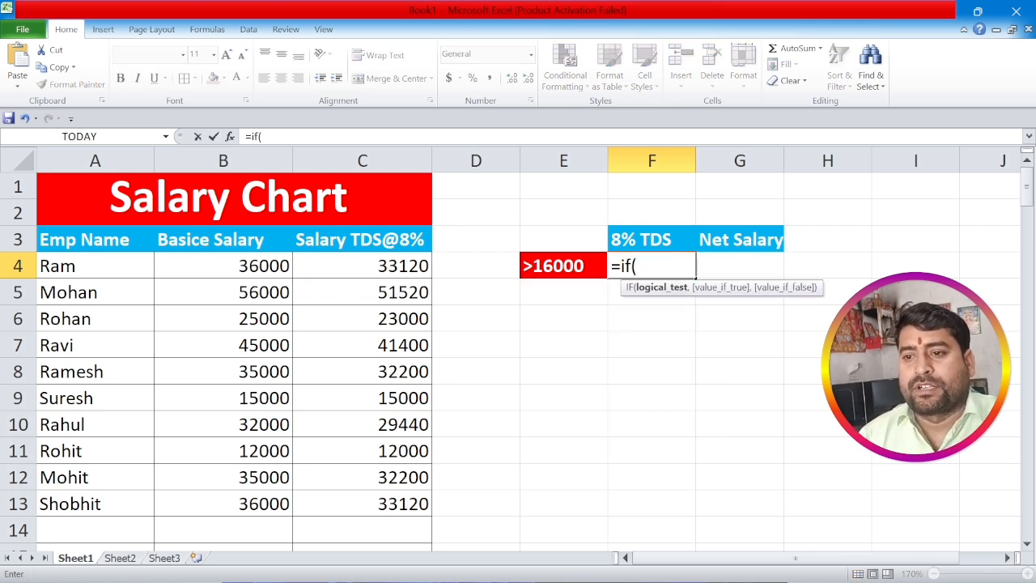
{"action": "left_click", "coordinate": [273, 269]}
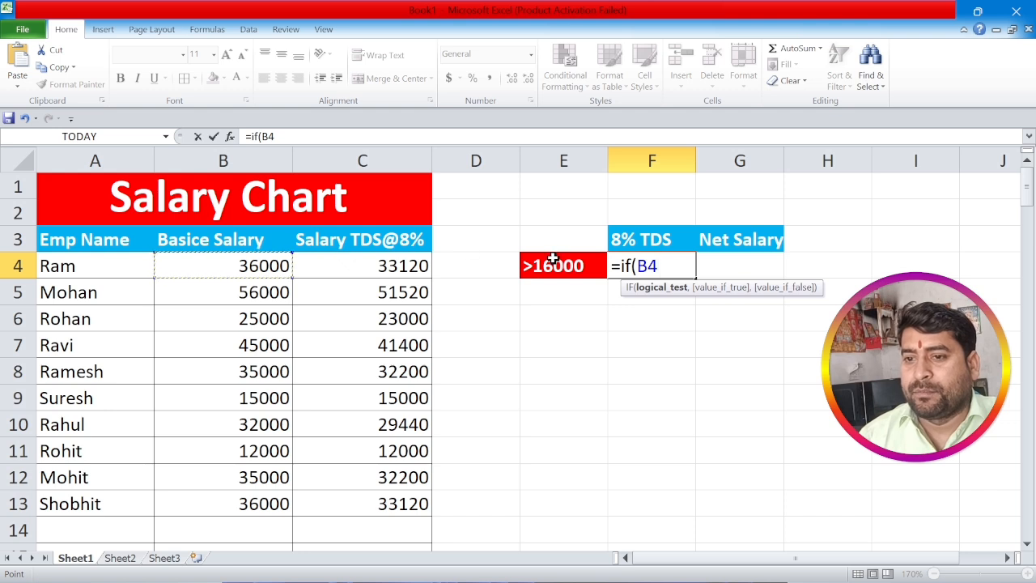
{"action": "left_click", "coordinate": [315, 136]}
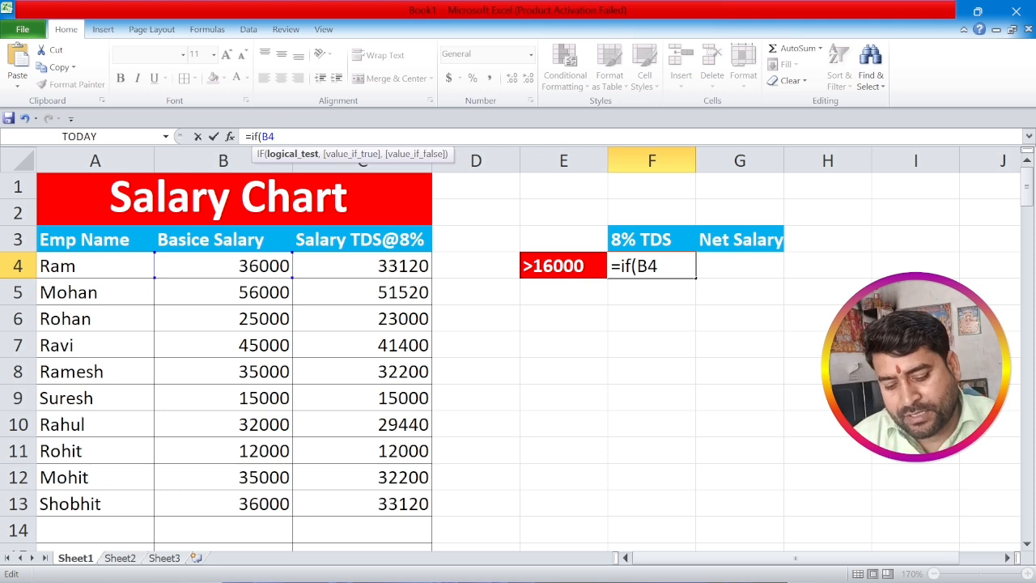
{"action": "type", "text": ">=16000"}
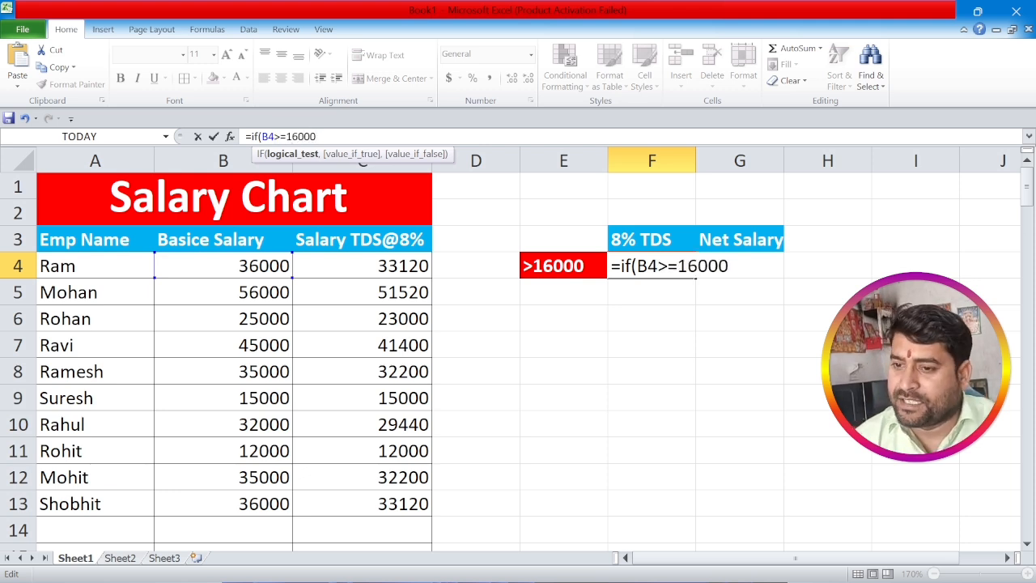
{"action": "type", "text": ","}
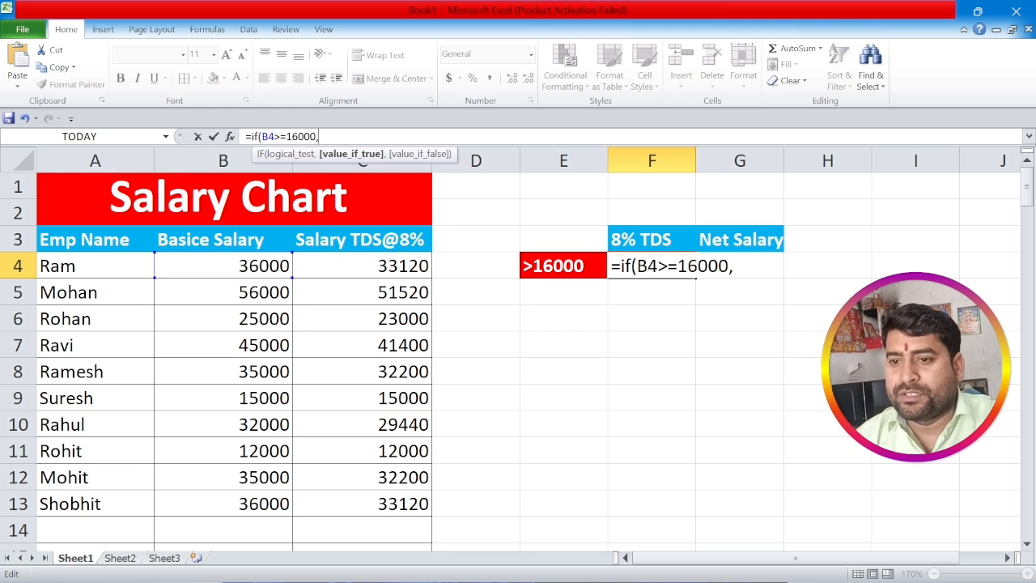
Step: Finish the F4 formula with (B4*8%) as the true value, accepting the proposed closing-parenthesis correction
{"action": "type", "text": "("}
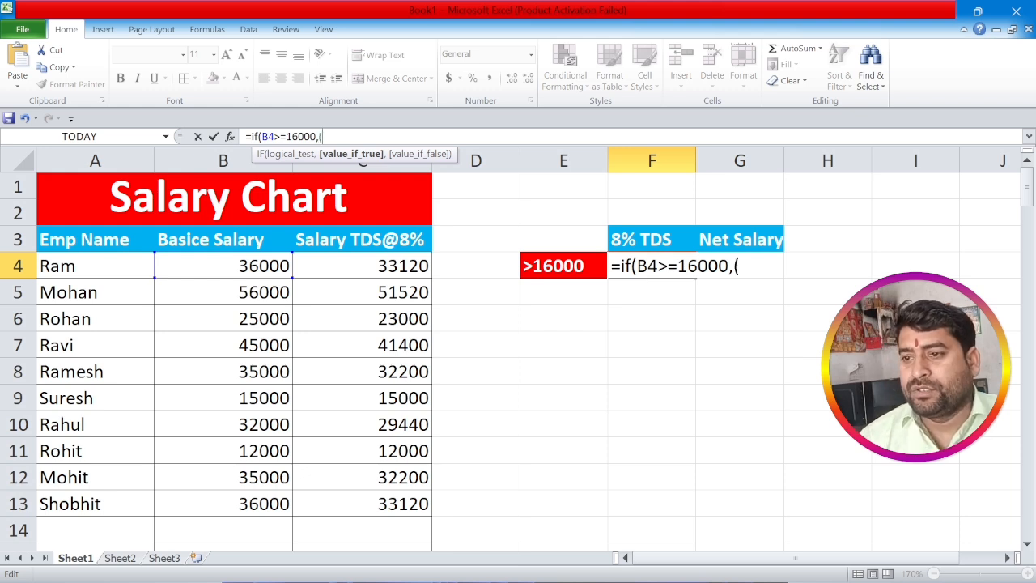
{"action": "left_click", "coordinate": [223, 266]}
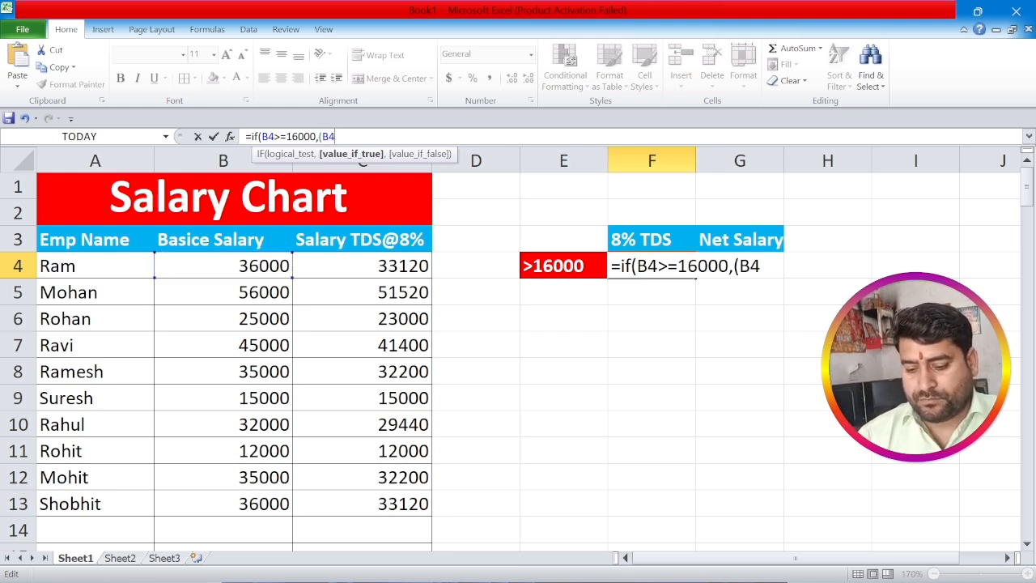
{"action": "type", "text": "*"}
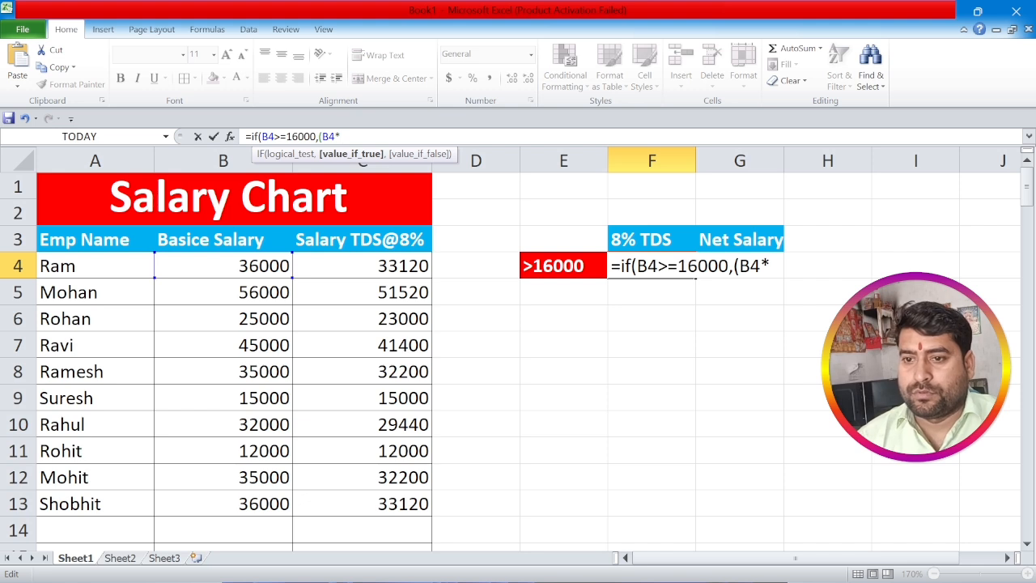
{"action": "type", "text": "8"}
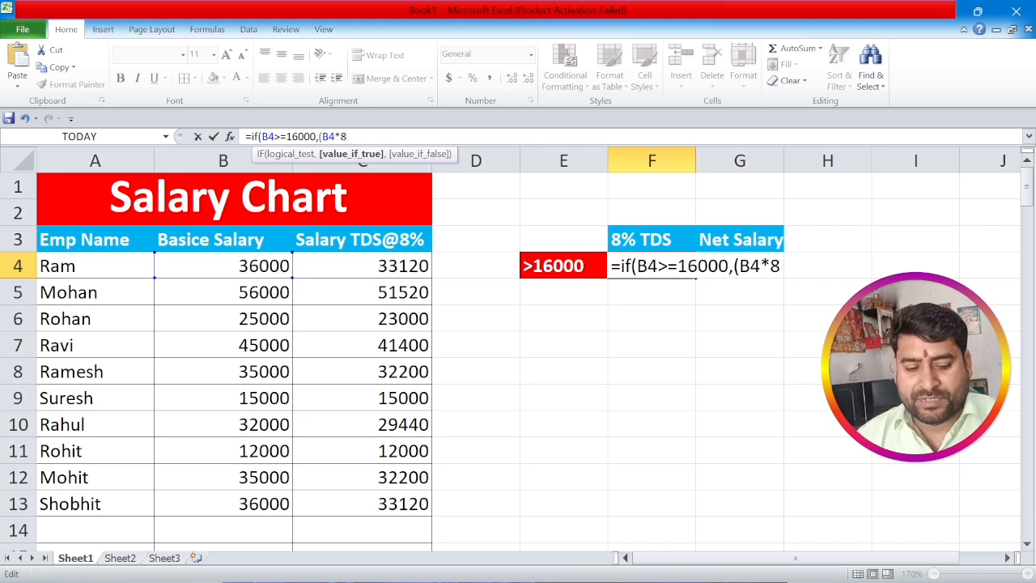
{"action": "type", "text": "%"}
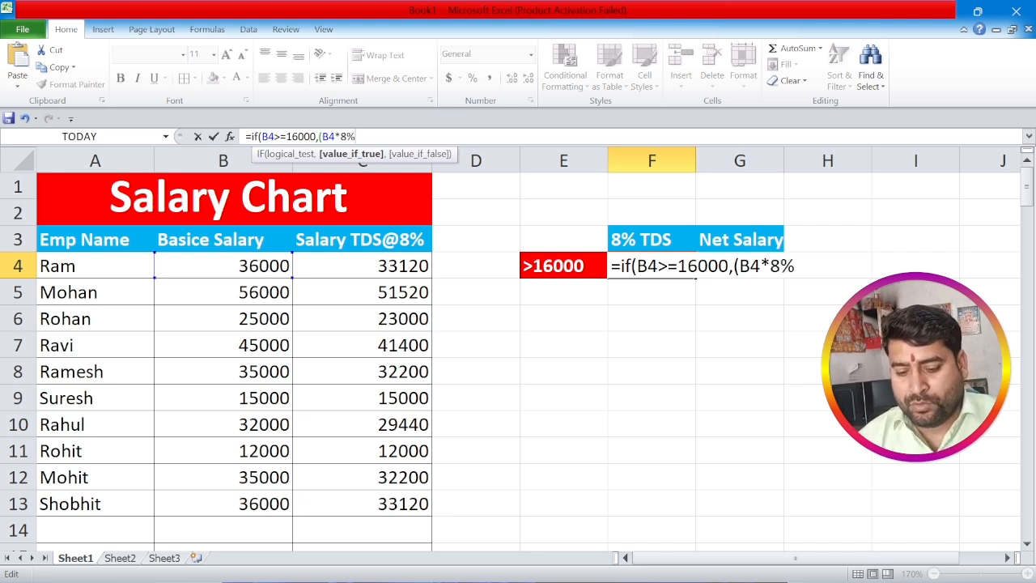
{"action": "type", "text": ")"}
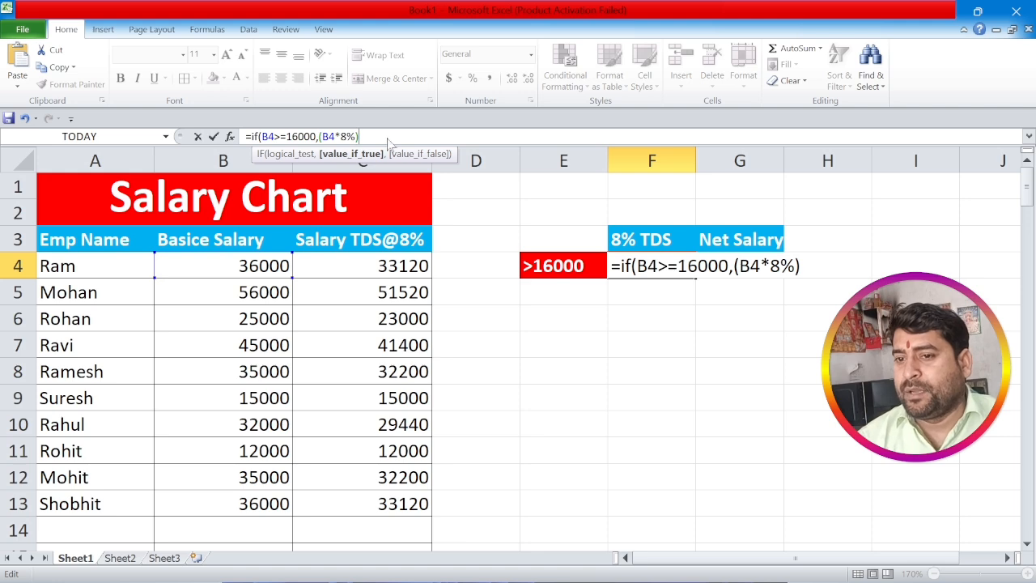
{"action": "key", "text": "Return"}
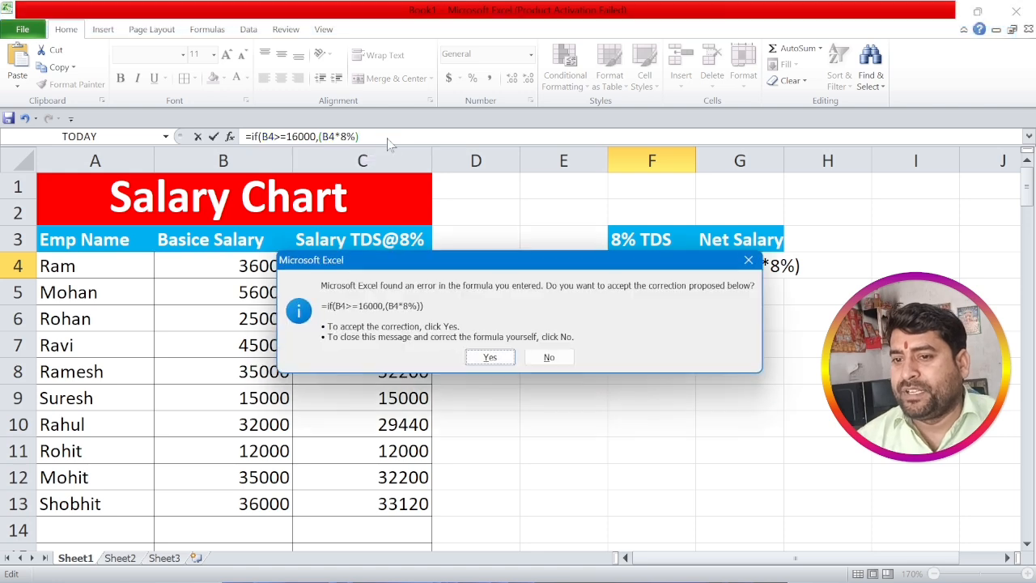
{"action": "left_click", "coordinate": [490, 359]}
Step: Fill the F4 formula down the 8% TDS column through F13
{"action": "left_click", "coordinate": [672, 267]}
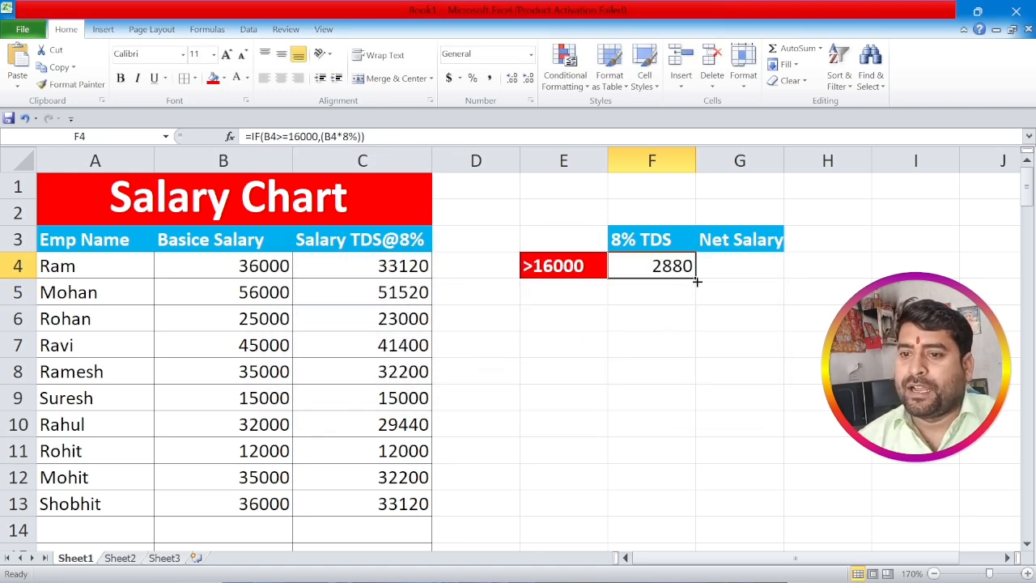
{"action": "left_click_drag", "start_coordinate": [696, 280], "coordinate": [706, 509]}
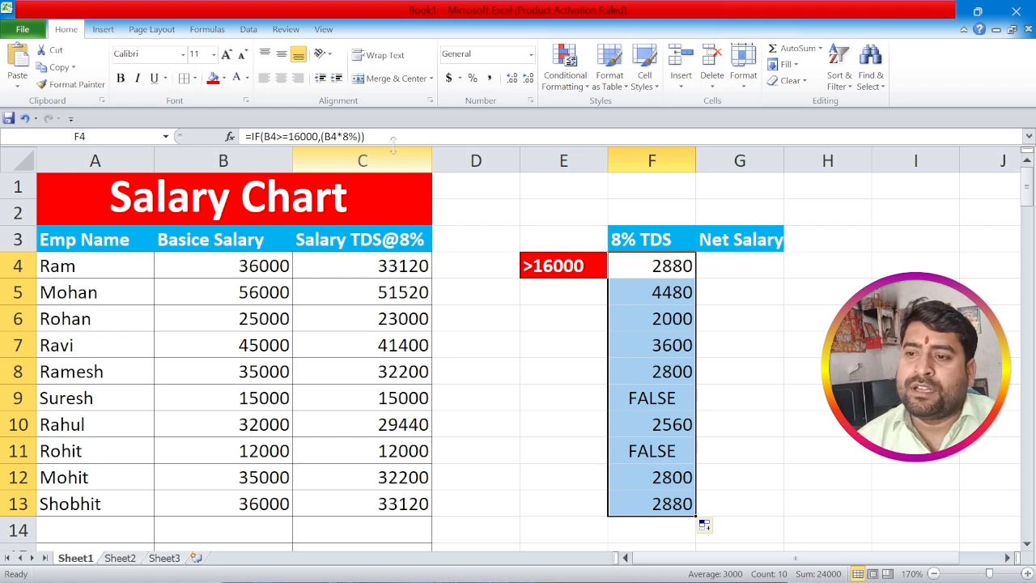
Step: Add (B4*0%) as the false value of the F4 IF formula, accepting the proposed correction, and refill it down through F13
{"action": "left_click", "coordinate": [359, 137]}
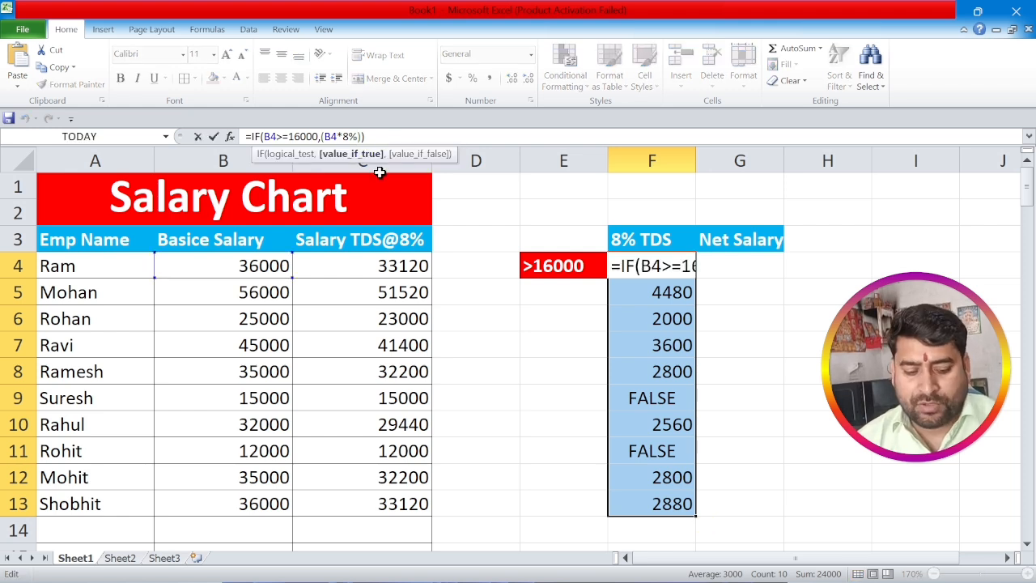
{"action": "key", "text": "Right"}
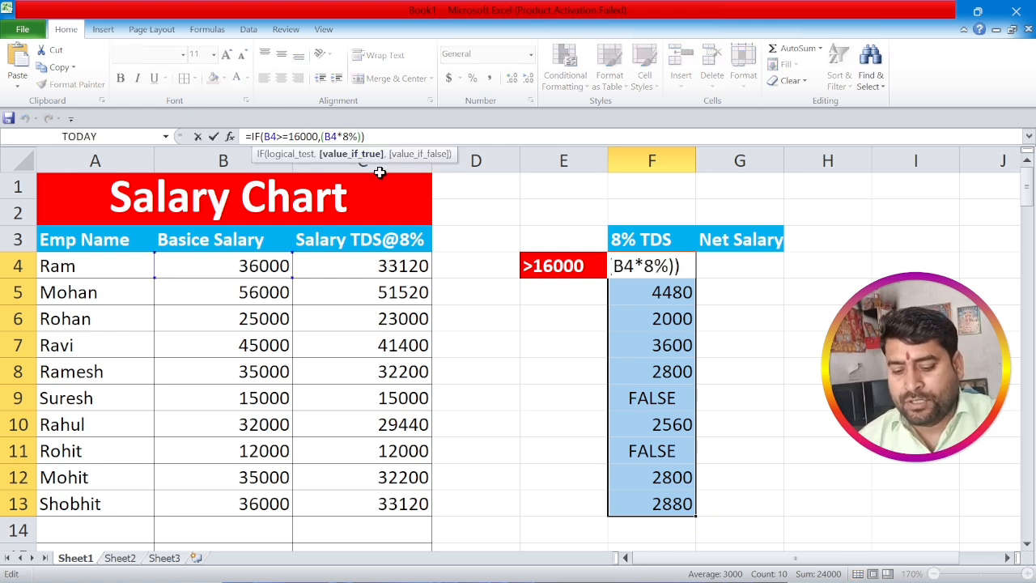
{"action": "type", "text": "("}
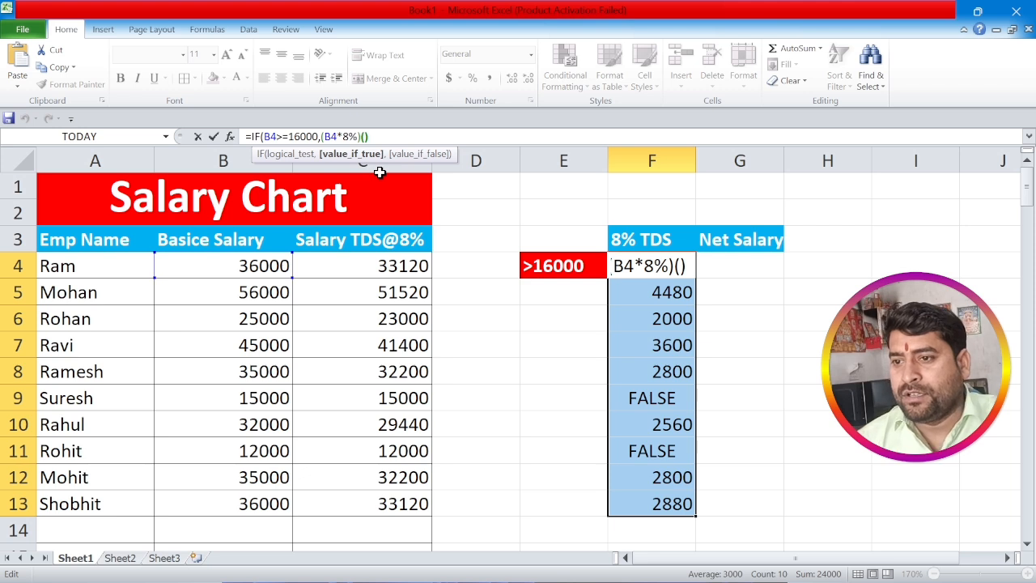
{"action": "key", "text": "BackSpace"}
{"action": "type", "text": ",("}
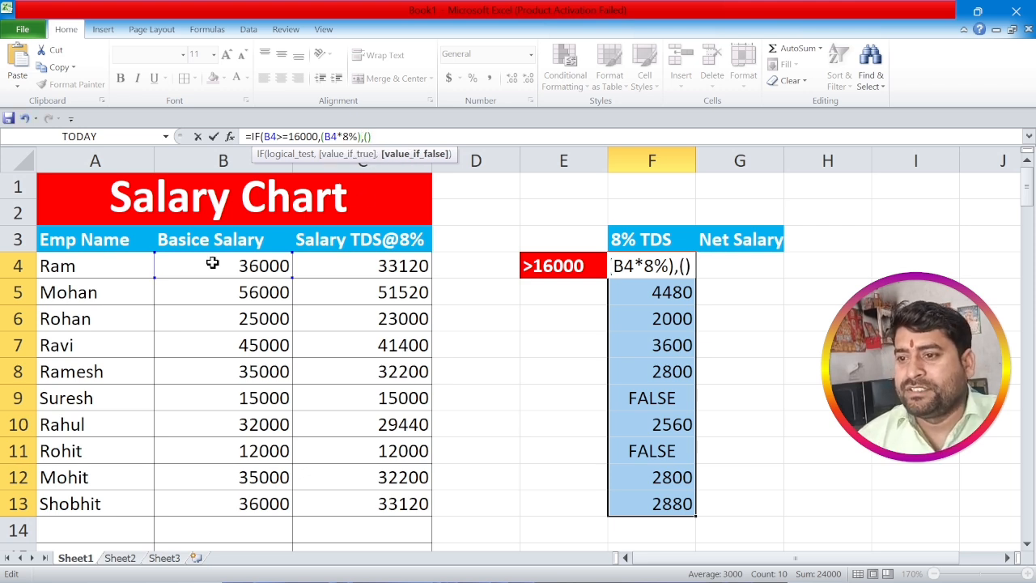
{"action": "left_click", "coordinate": [228, 261]}
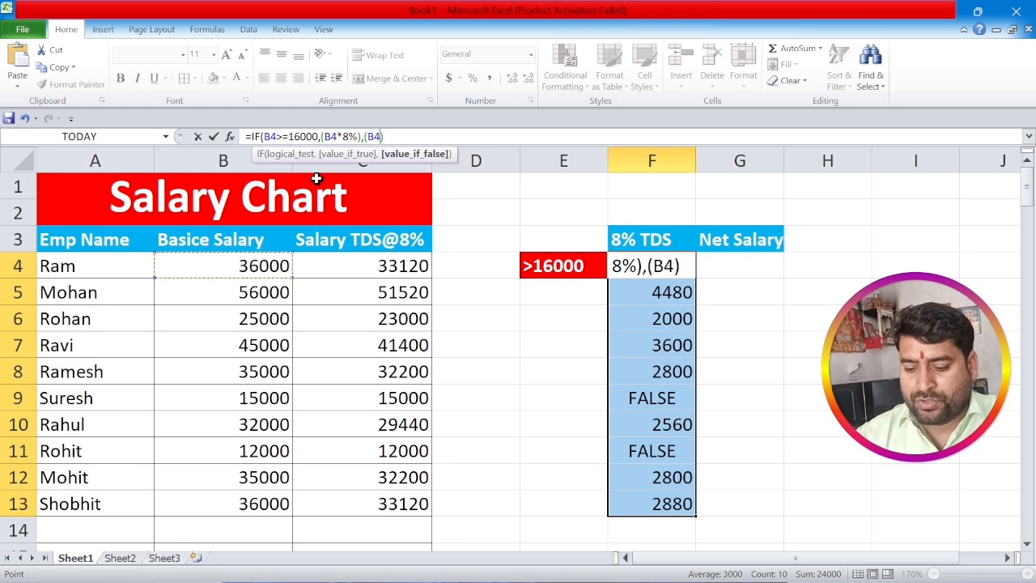
{"action": "type", "text": "*0"}
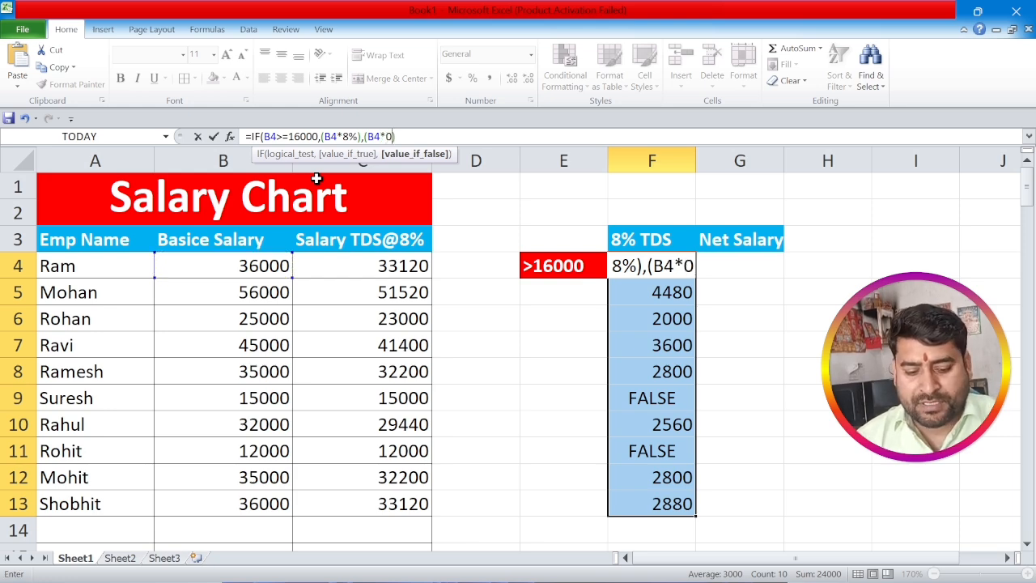
{"action": "type", "text": "%)"}
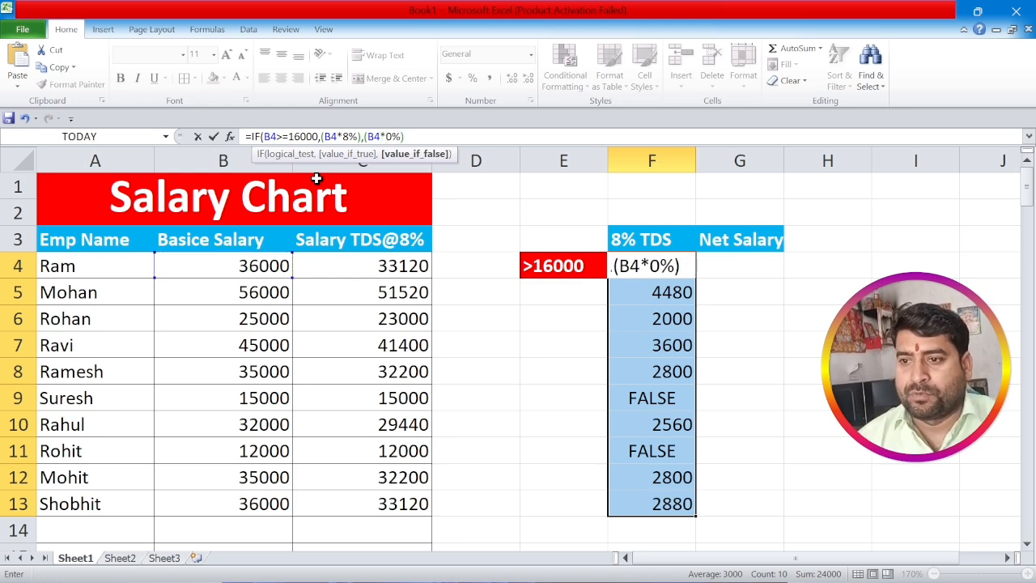
{"action": "key", "text": "Return"}
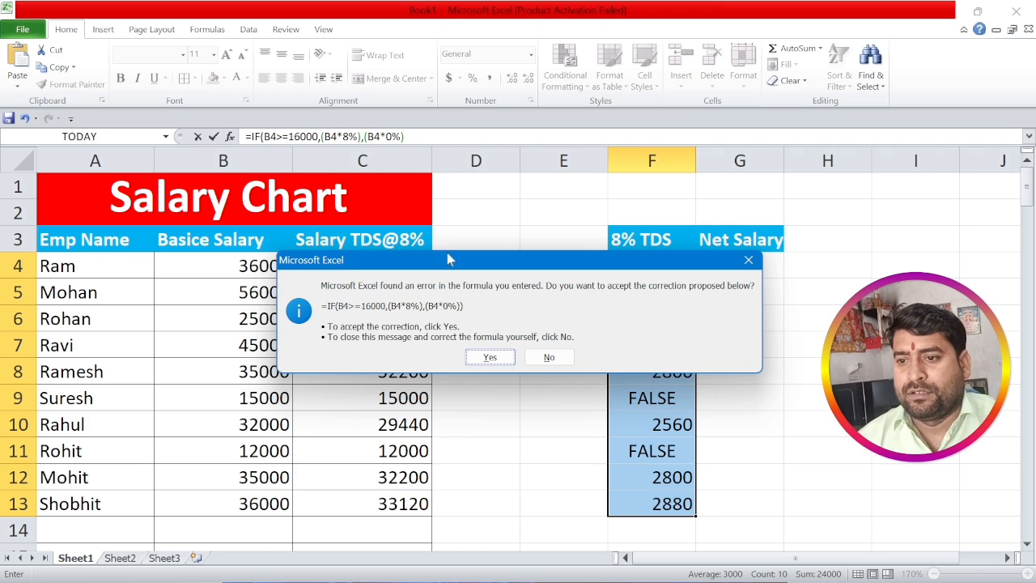
{"action": "left_click", "coordinate": [499, 363]}
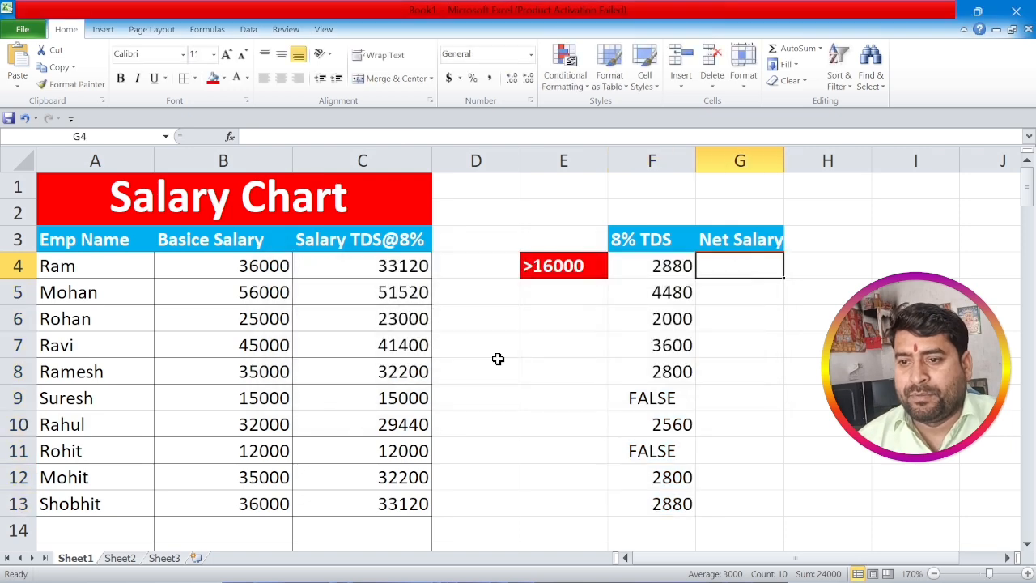
{"action": "left_click", "coordinate": [671, 264]}
{"action": "left_click_drag", "start_coordinate": [695, 277], "coordinate": [687, 507]}
Step: Enter =SUM(B4-F4) in G4 under Net Salary and fill it down through G13
{"action": "left_click", "coordinate": [740, 269]}
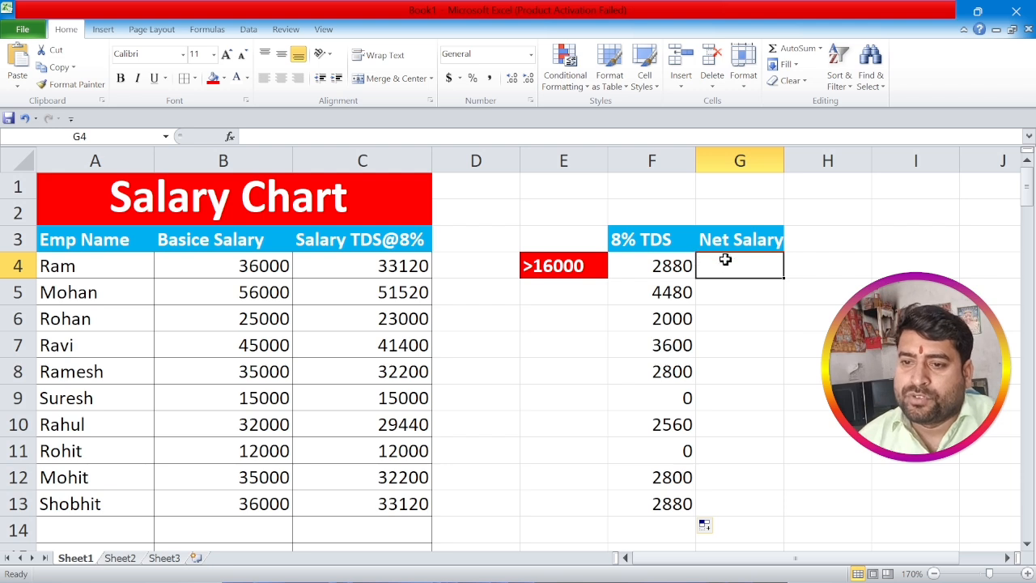
{"action": "type", "text": "="}
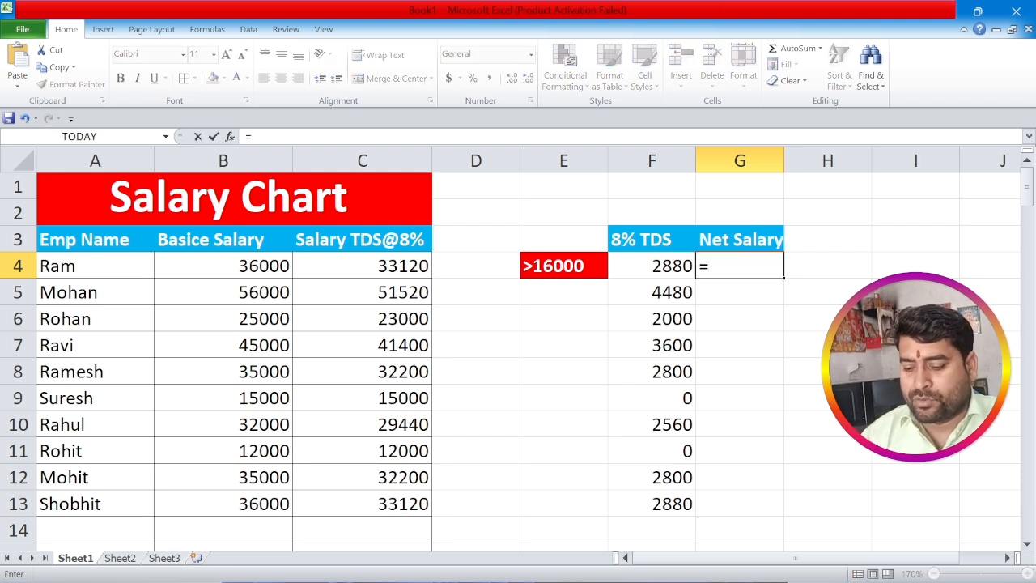
{"action": "type", "text": "sum("}
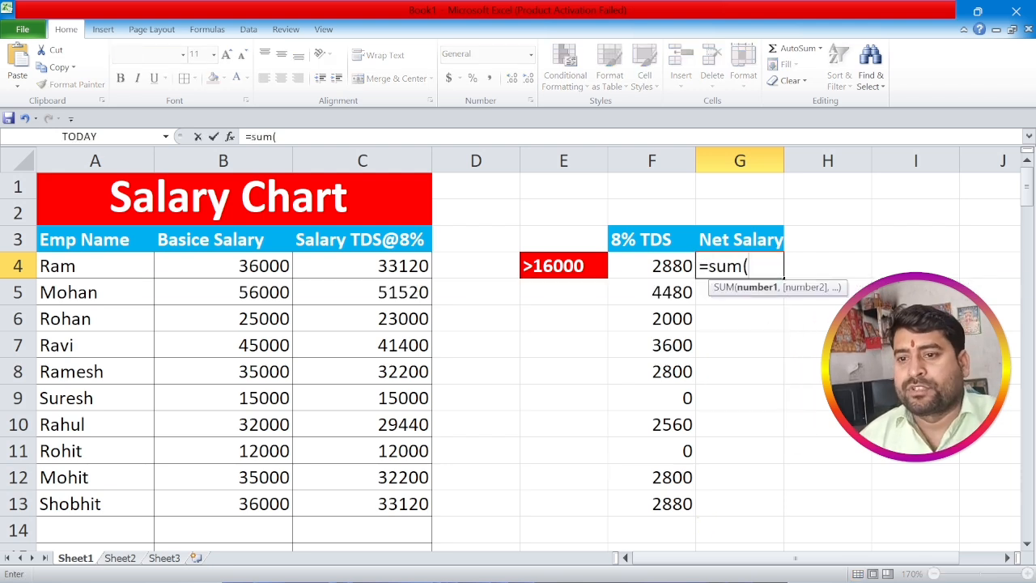
{"action": "left_click", "coordinate": [219, 272]}
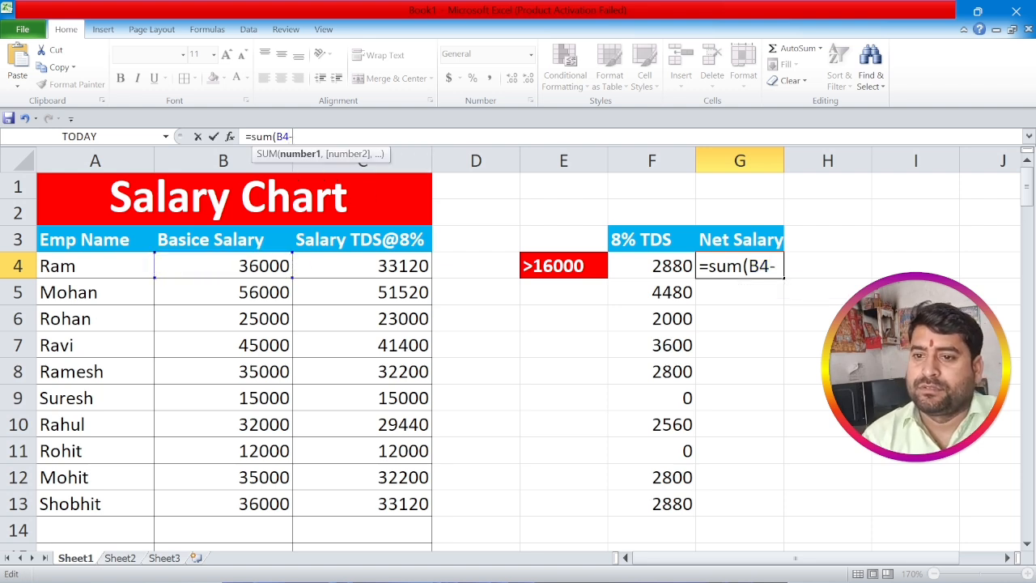
{"action": "type", "text": "-"}
{"action": "left_click", "coordinate": [652, 279]}
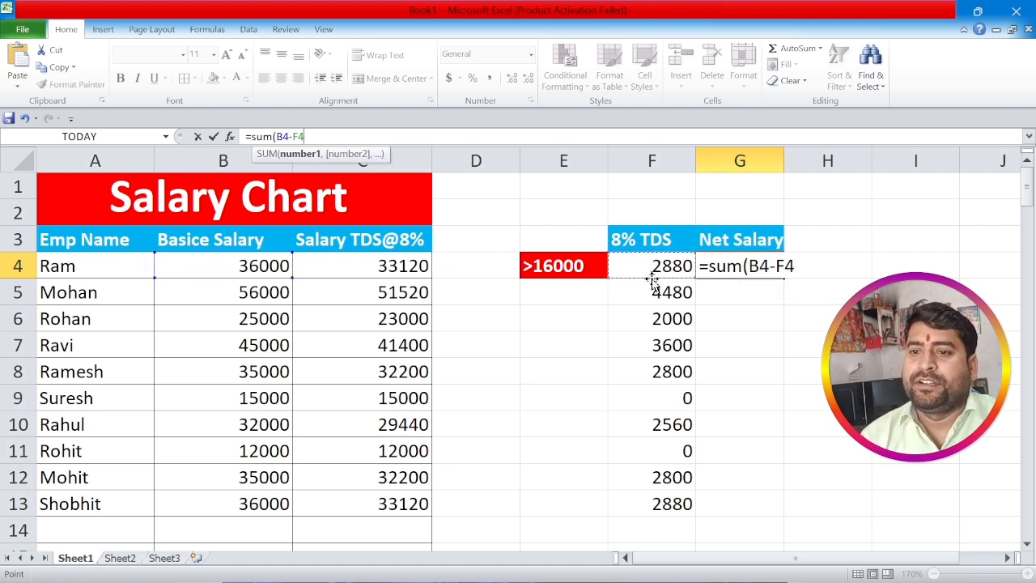
{"action": "type", "text": ")"}
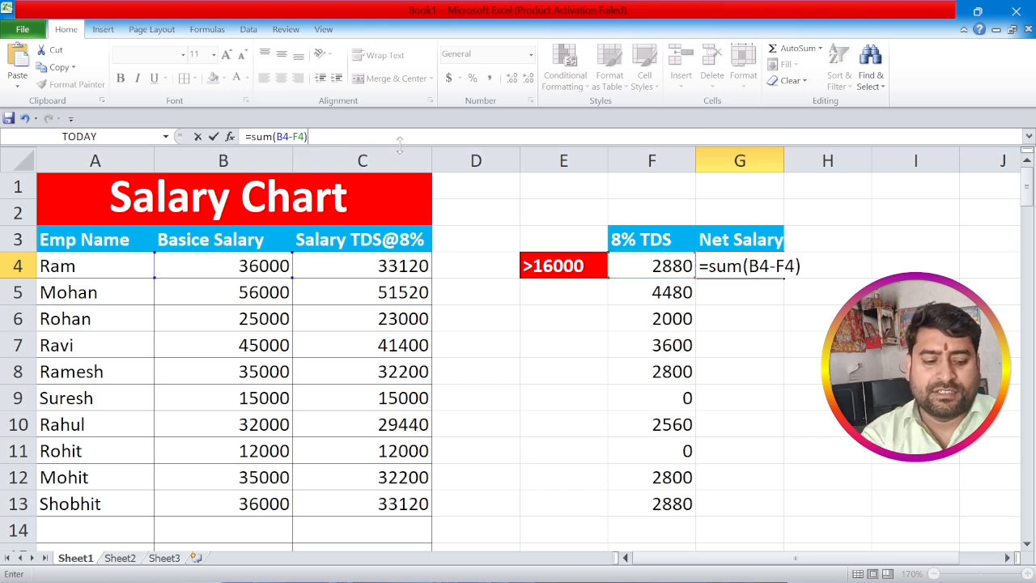
{"action": "key", "text": "Return"}
{"action": "left_click", "coordinate": [778, 263]}
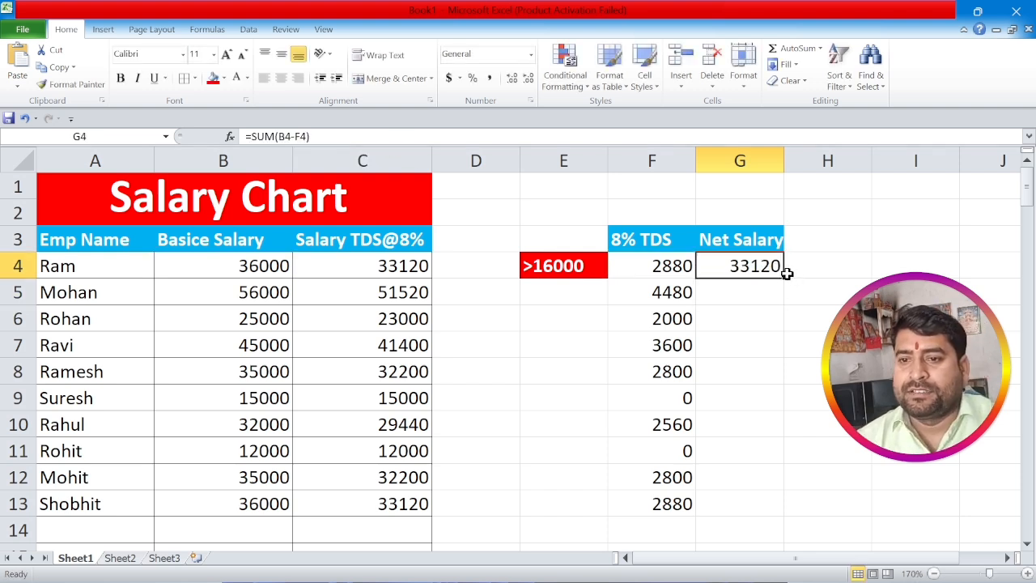
{"action": "left_click_drag", "start_coordinate": [783, 277], "coordinate": [781, 511]}
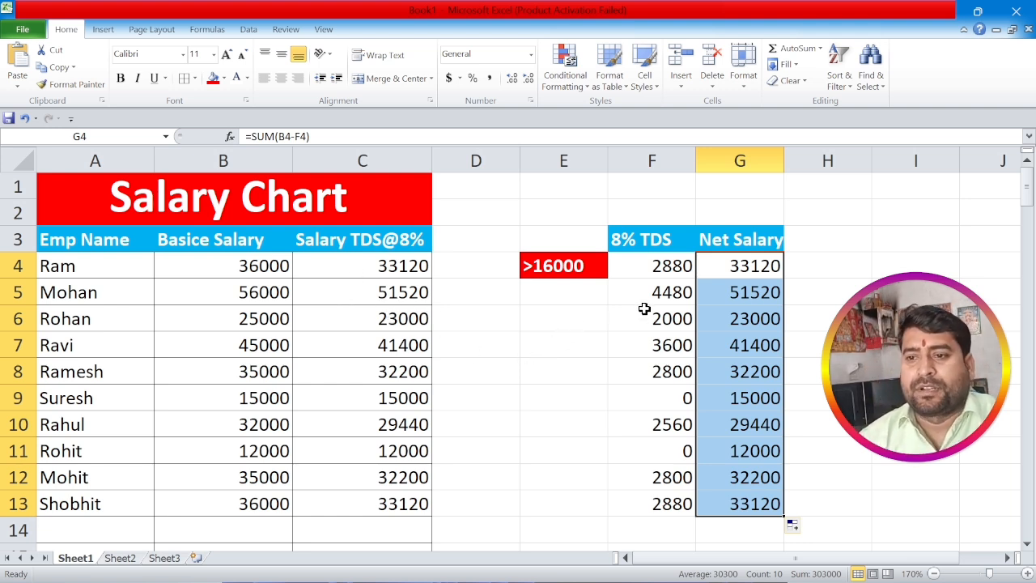
Step: Review the formulas in C4, F4 and G4 for the salary after TDS, the 8% TDS and the net salary
{"action": "left_click", "coordinate": [383, 264]}
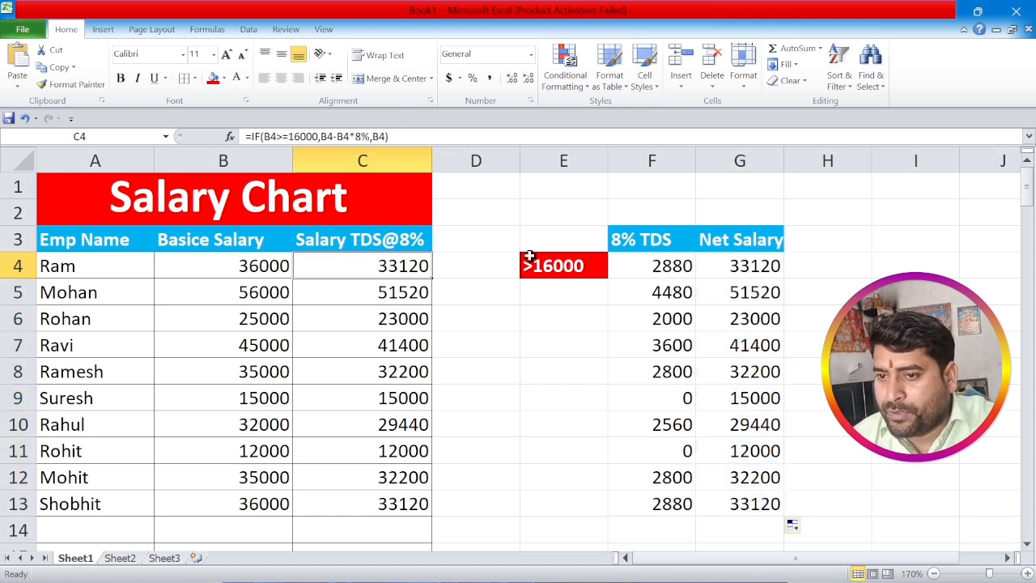
{"action": "left_click", "coordinate": [676, 265]}
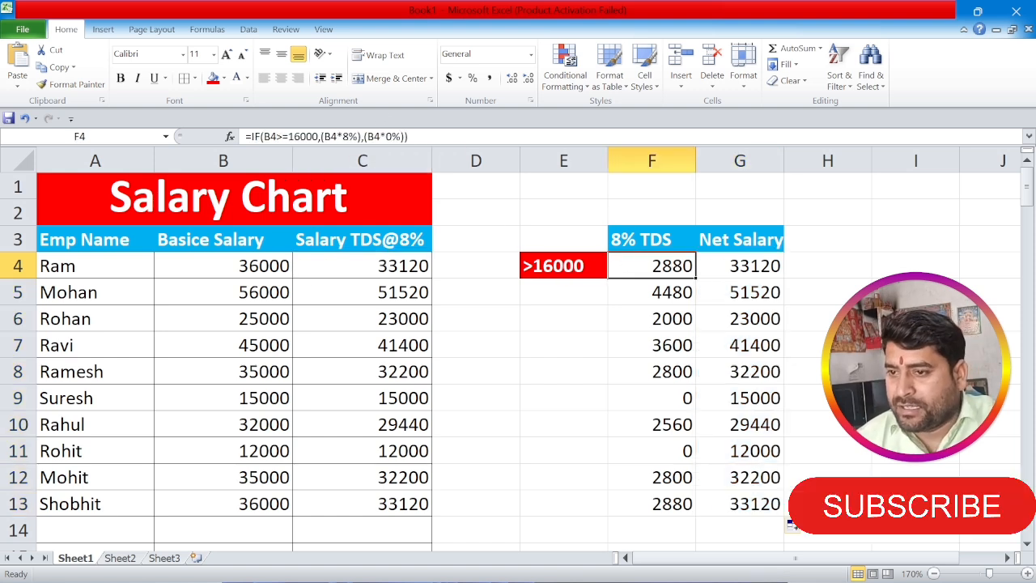
{"action": "left_click", "coordinate": [778, 270]}
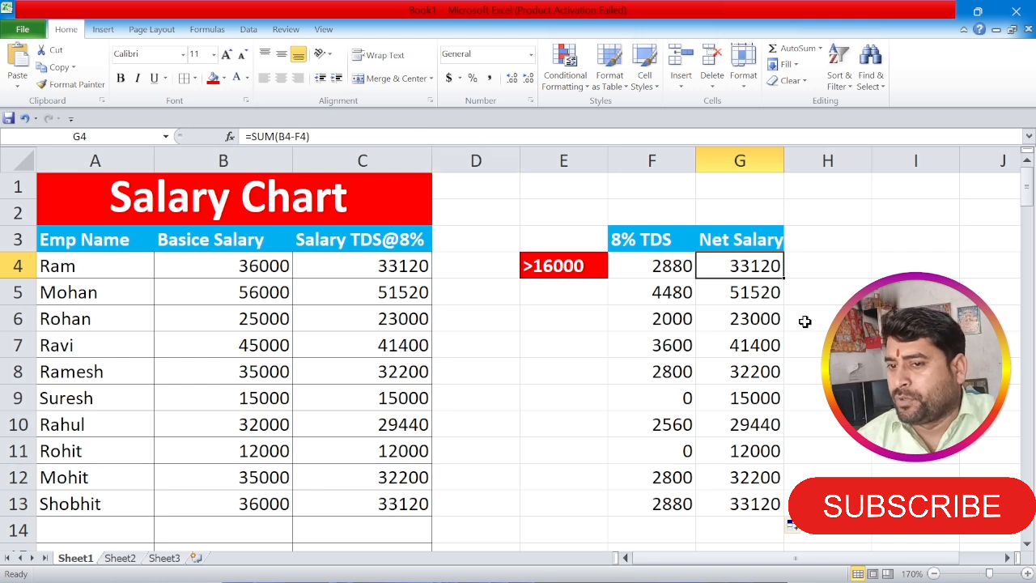
{"action": "left_click", "coordinate": [825, 303]}
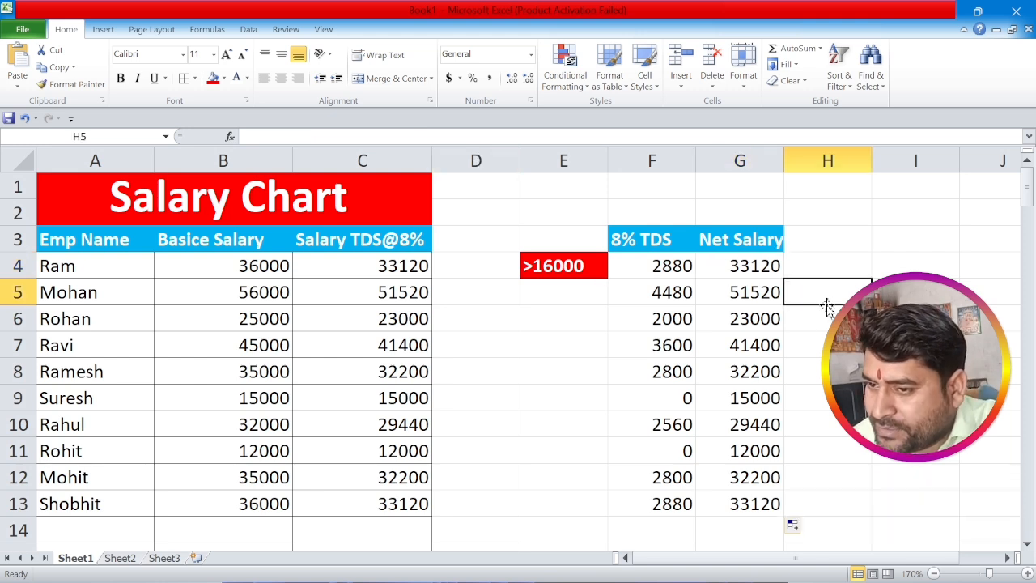